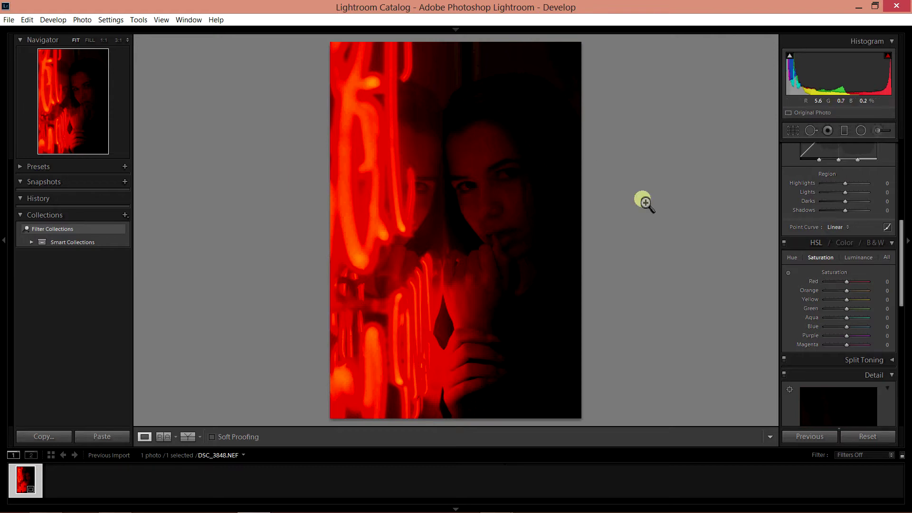
Step: Enable Profile Corrections in the Lens Corrections panel
scroll(831, 213, up, 5)
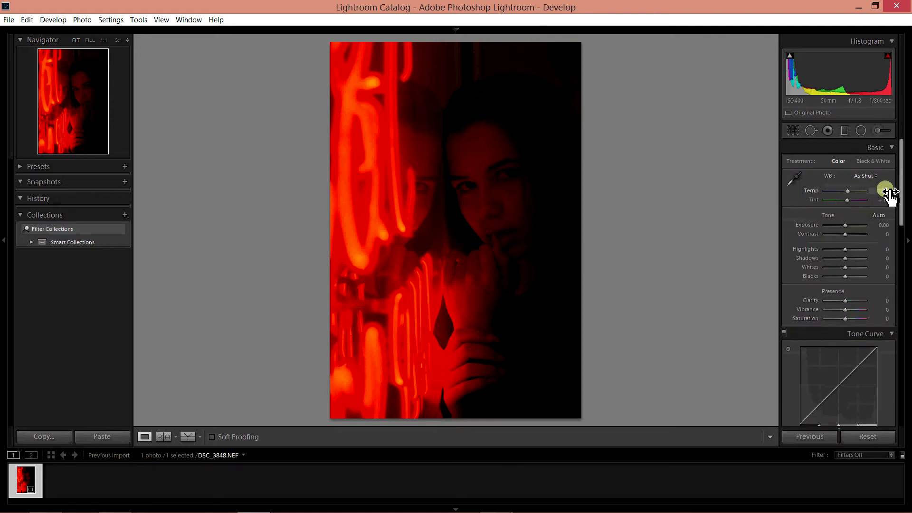
scroll(888, 183, down, 3)
scroll(888, 196, down, 3)
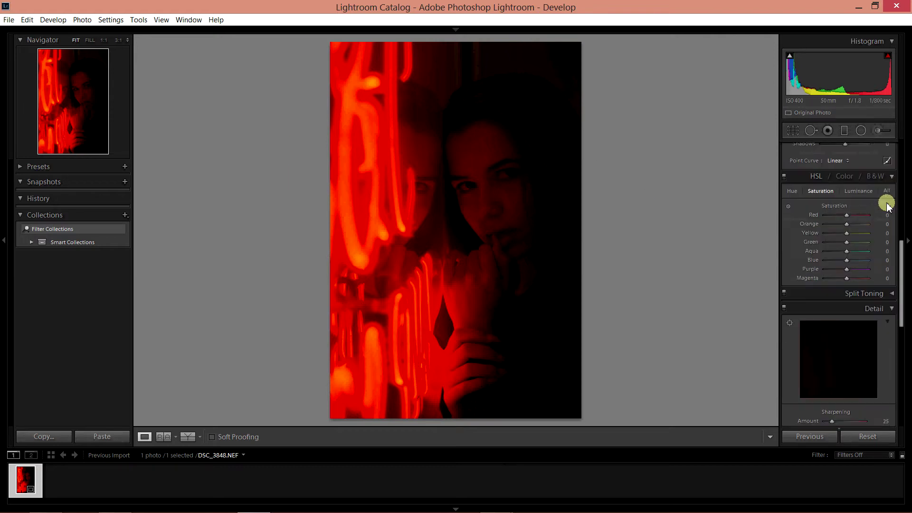
scroll(887, 203, down, 3)
scroll(886, 205, down, 3)
scroll(886, 202, down, 3)
scroll(881, 204, down, 2)
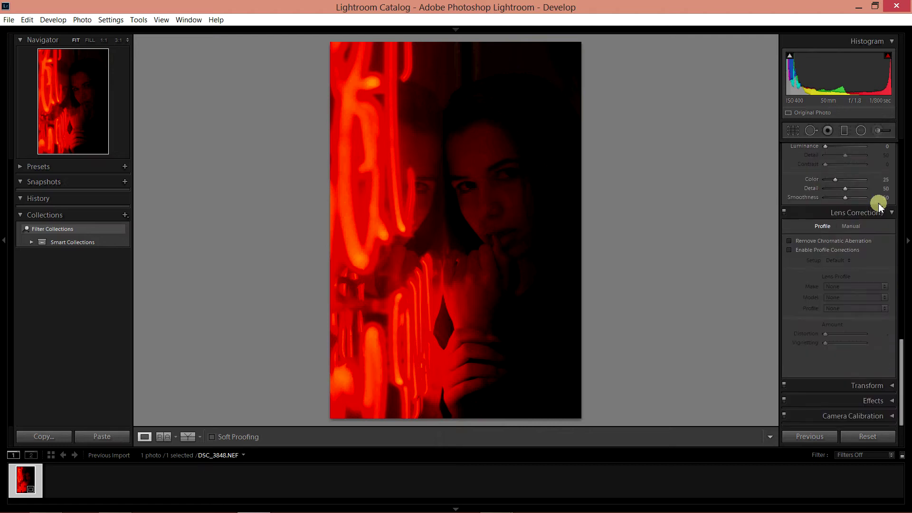
click(831, 255)
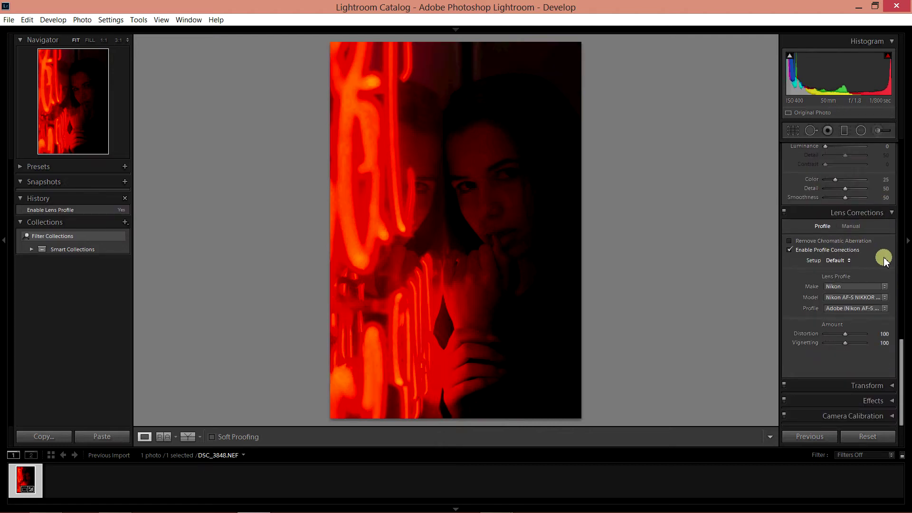
Step: Set the Detail panel's Sharpening Amount to 70
scroll(885, 261, up, 3)
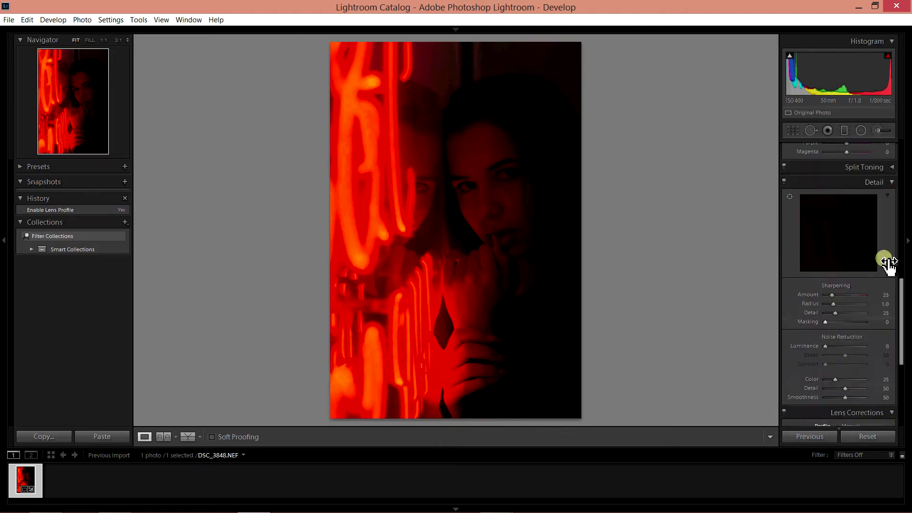
click(885, 294)
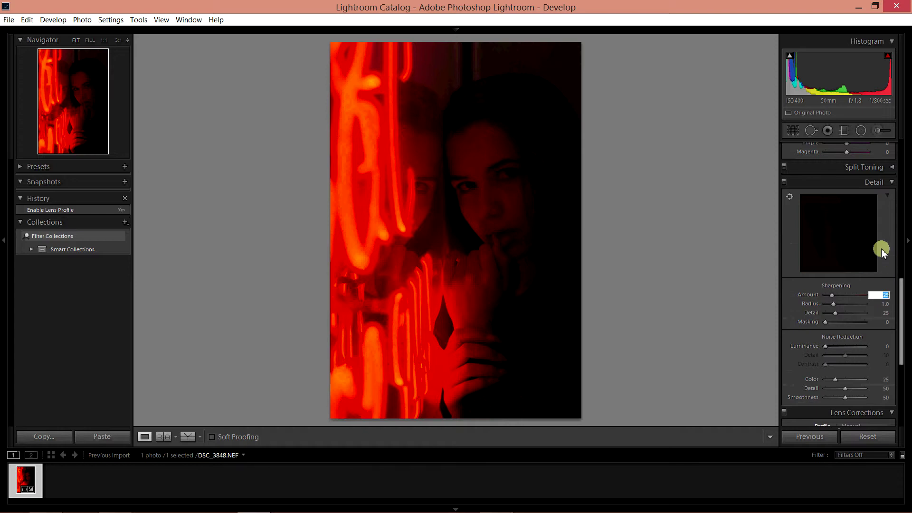
text(70)
key(Return)
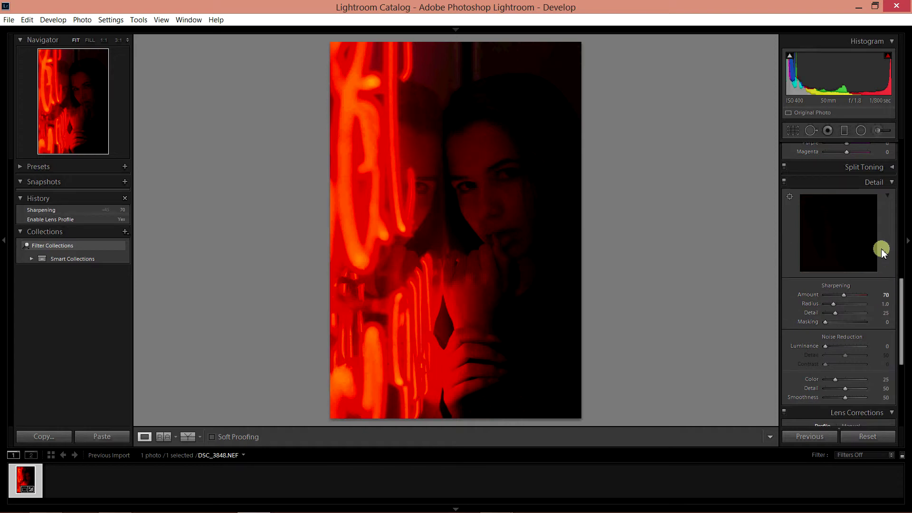
Step: Collapse the Collections panel on the left
click(20, 232)
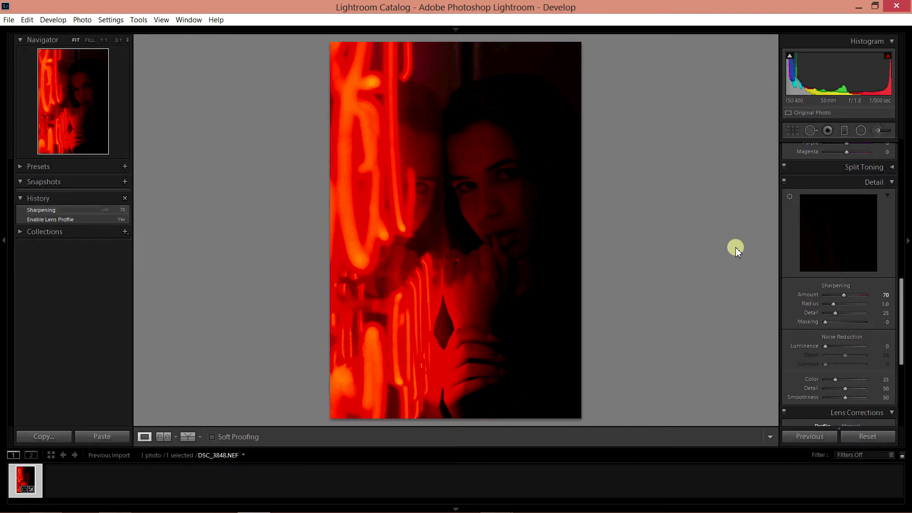
scroll(883, 285, up, 2)
scroll(884, 288, up, 2)
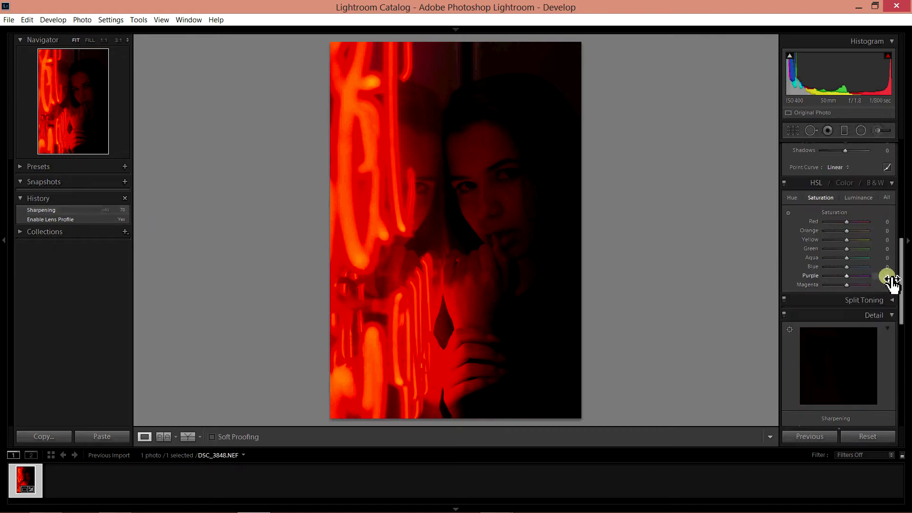
scroll(889, 281, up, 3)
scroll(889, 280, up, 3)
Step: Enter Clarity +30 and Blacks +70 in the Basic panel
click(886, 241)
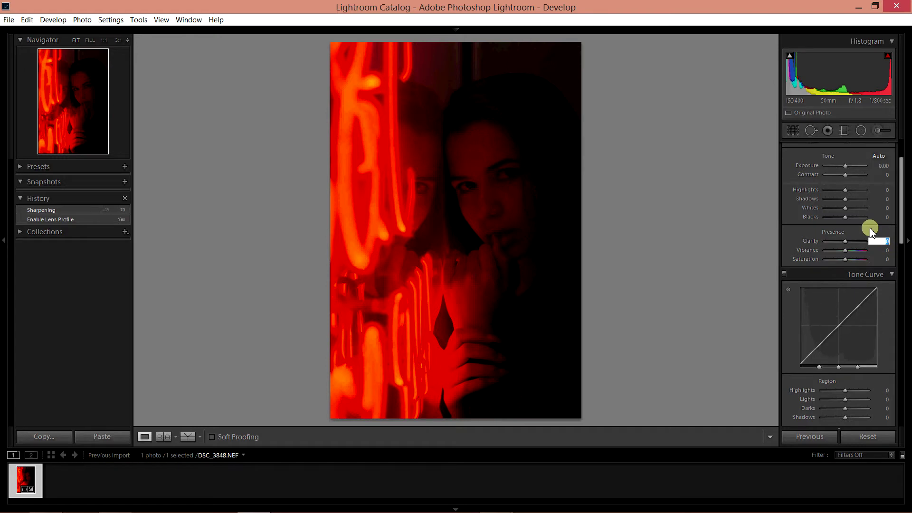
text(30)
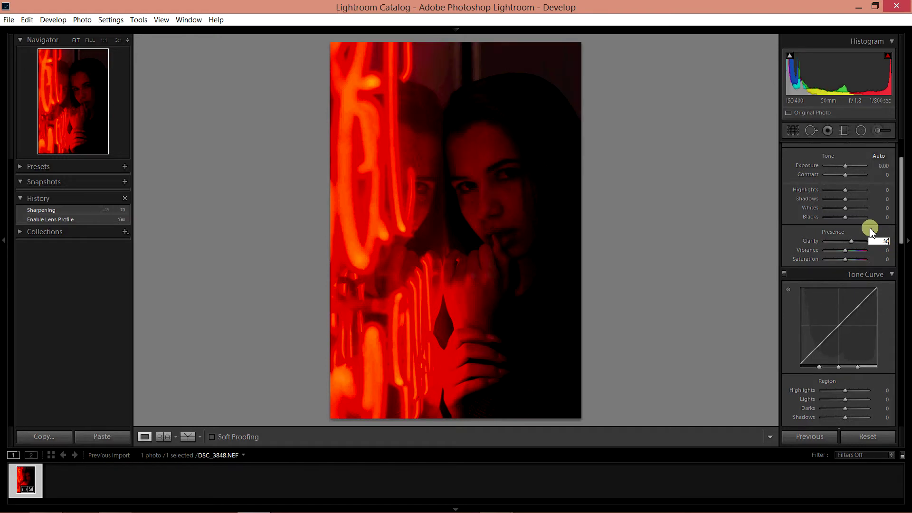
key(Return)
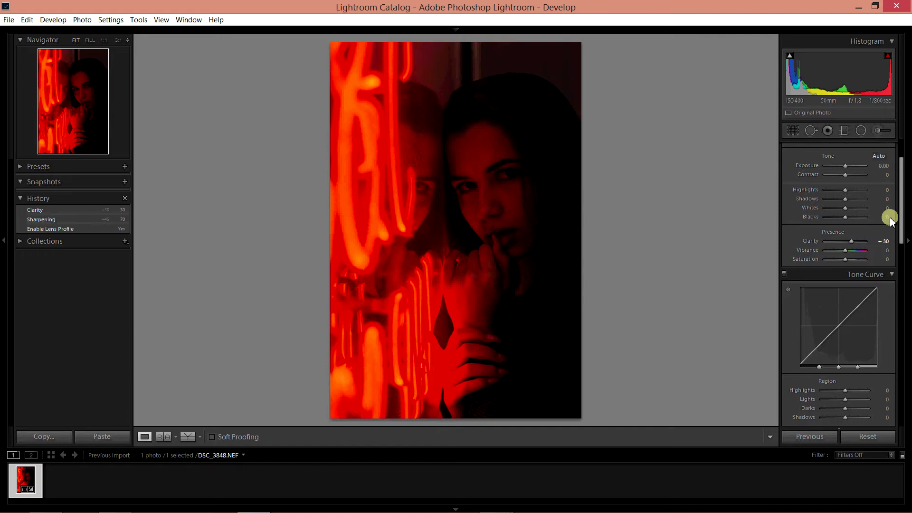
click(886, 217)
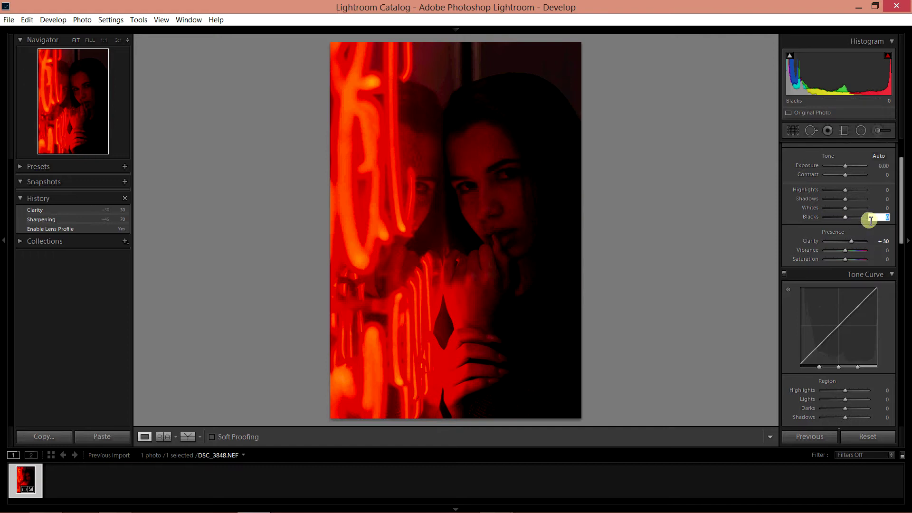
text(70)
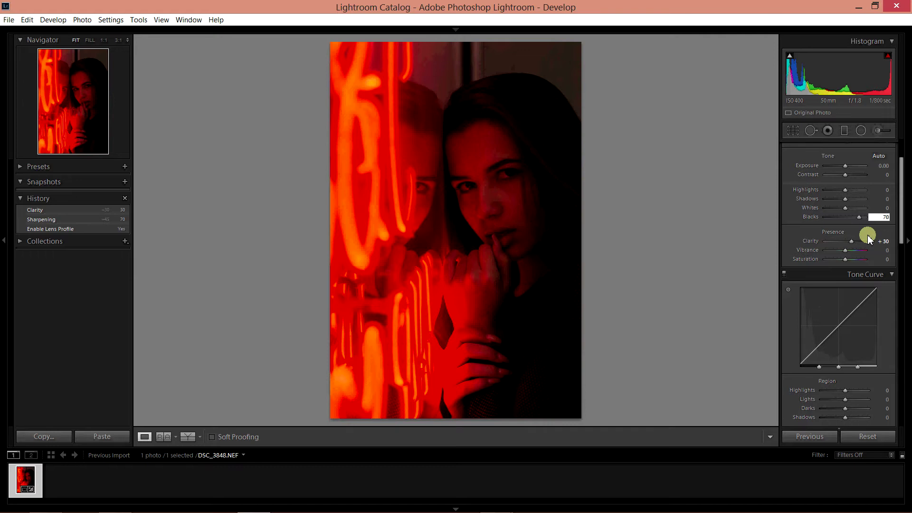
key(Return)
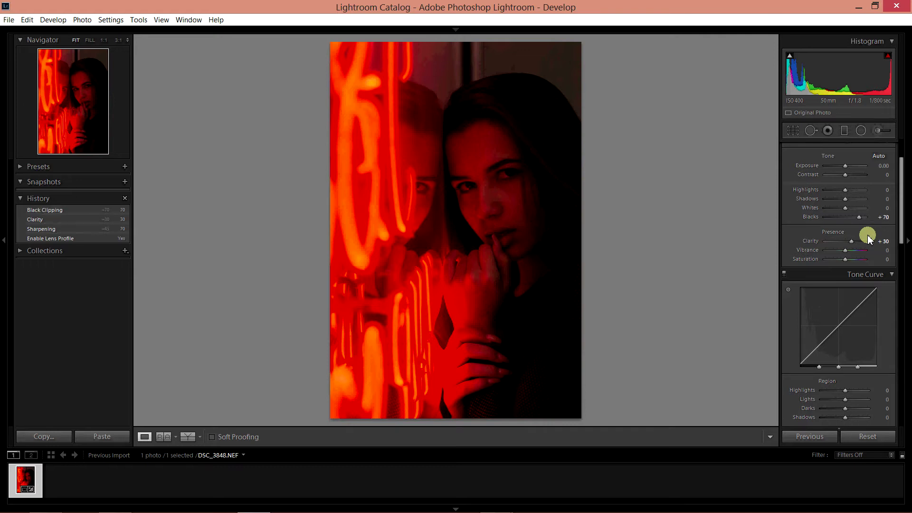
Step: Drag Shadows to +79, Highlights to -31 and Whites to +24
click(886, 199)
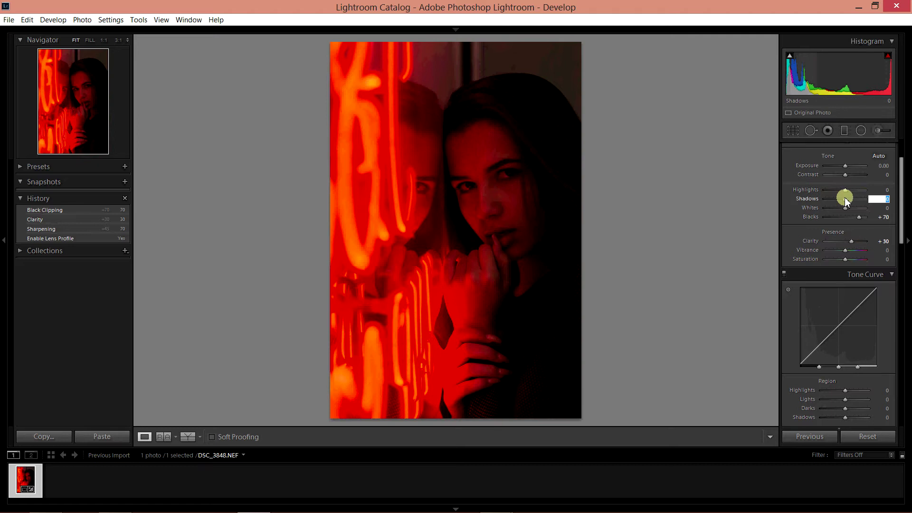
drag(844, 200, 860, 199)
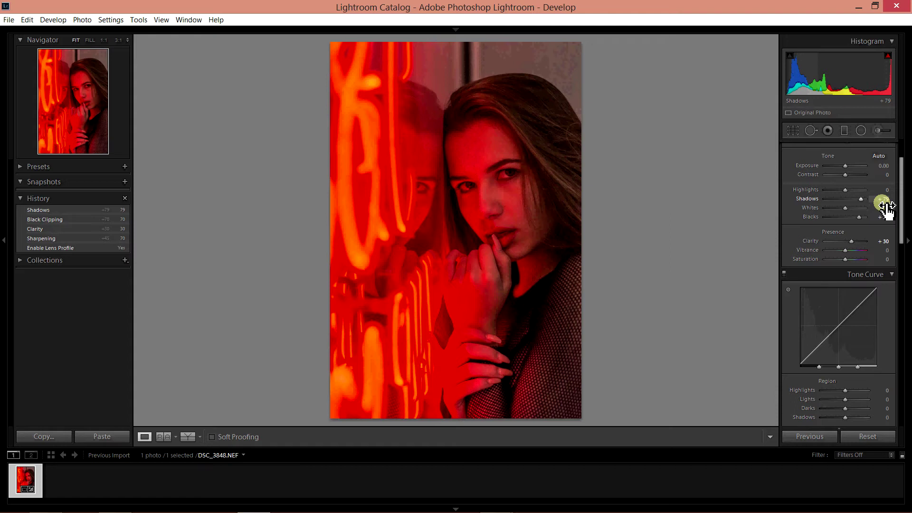
drag(846, 192, 839, 190)
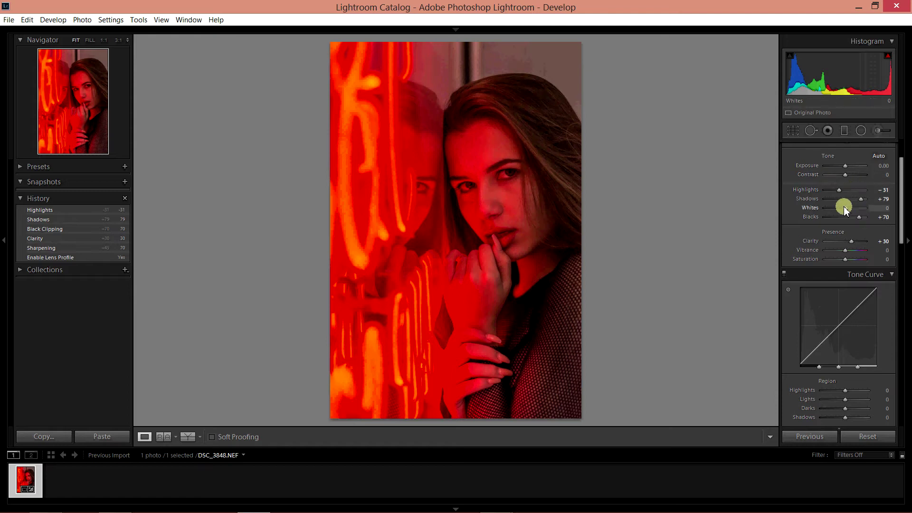
mouse_move(845, 210)
mouse_down()
mouse_move(902, 205)
mouse_move(903, 190)
mouse_up()
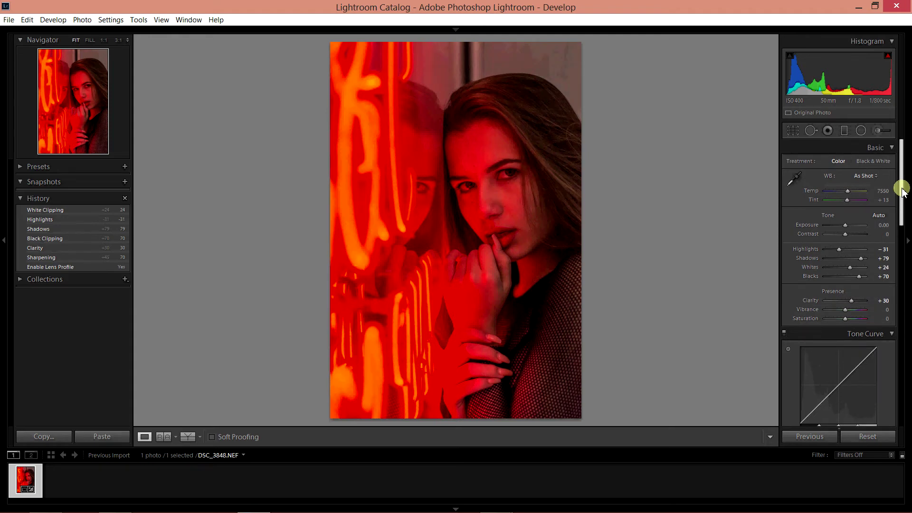
Step: Set white balance temperature to 7300 and Contrast to +5
click(883, 191)
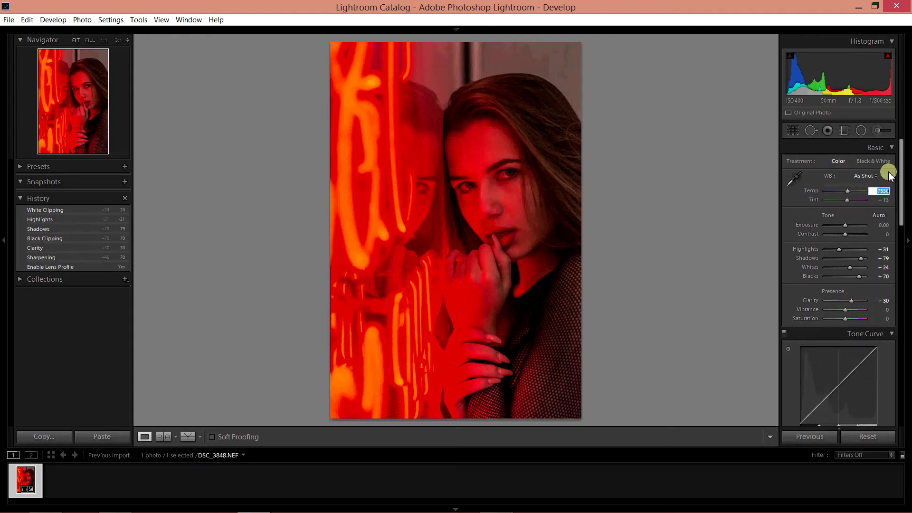
text(73)
text(00)
key(Return)
key(Return)
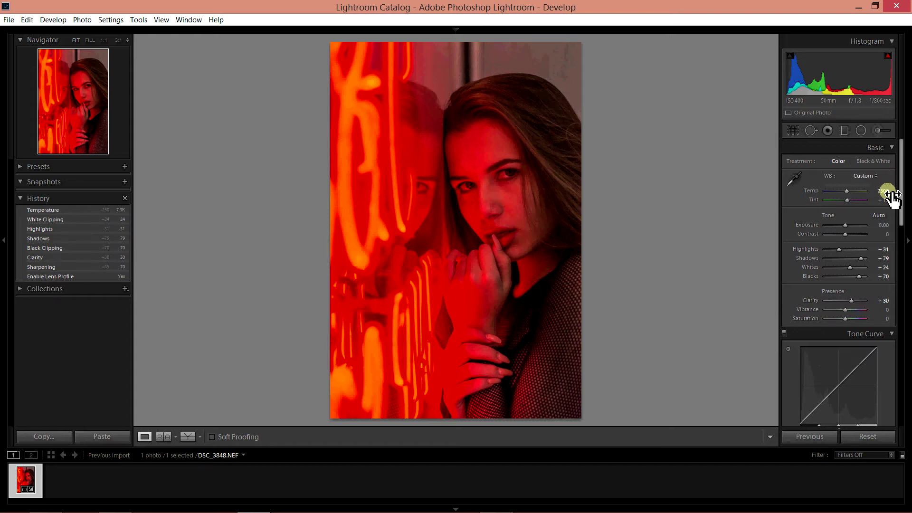
click(887, 235)
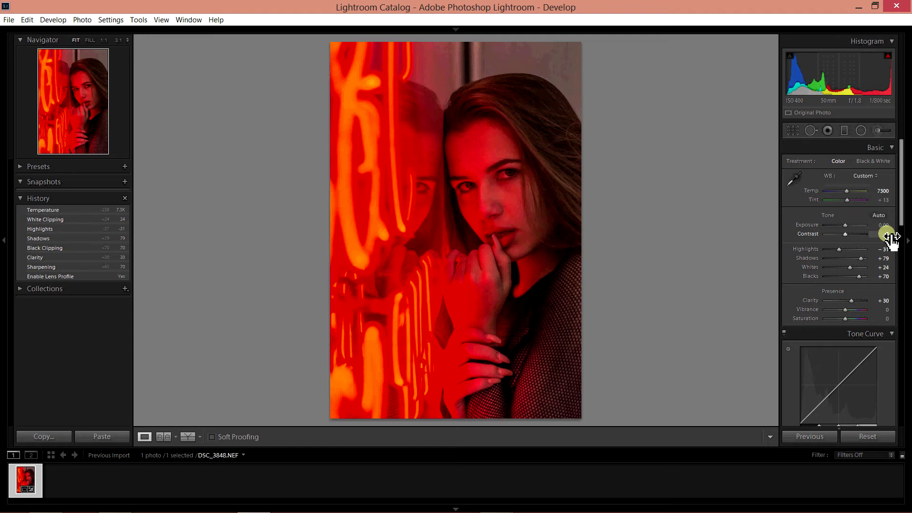
text(5)
key(Return)
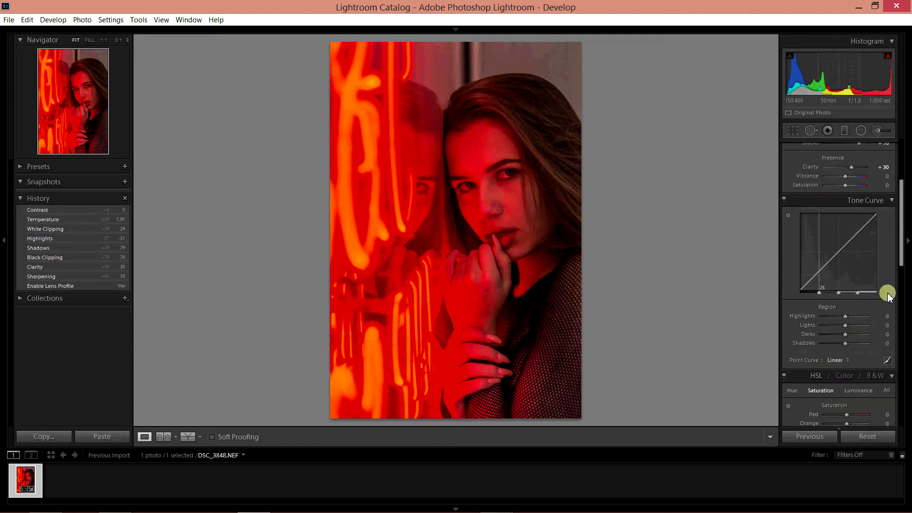
Step: Enter overall Saturation of -25 in the Basic panel
scroll(888, 299, down, 2)
scroll(890, 304, down, 2)
scroll(890, 304, up, 6)
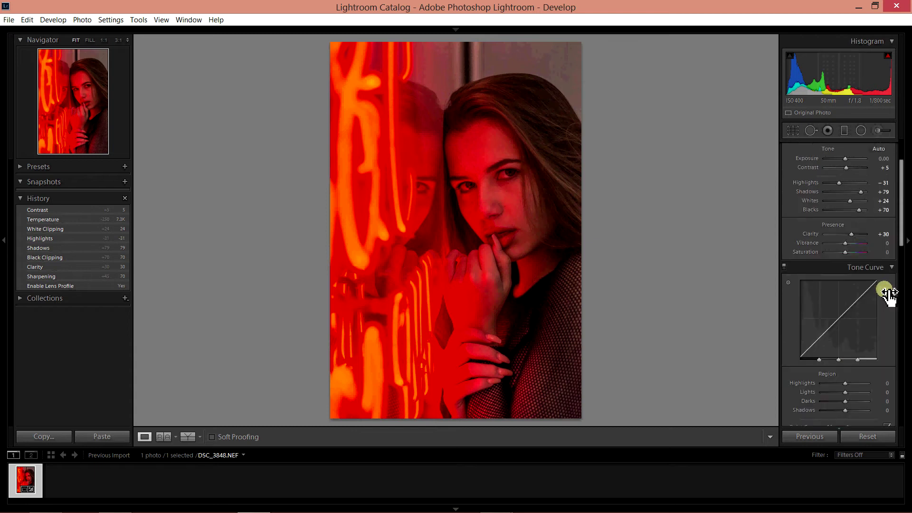
scroll(890, 313, up, 2)
click(888, 319)
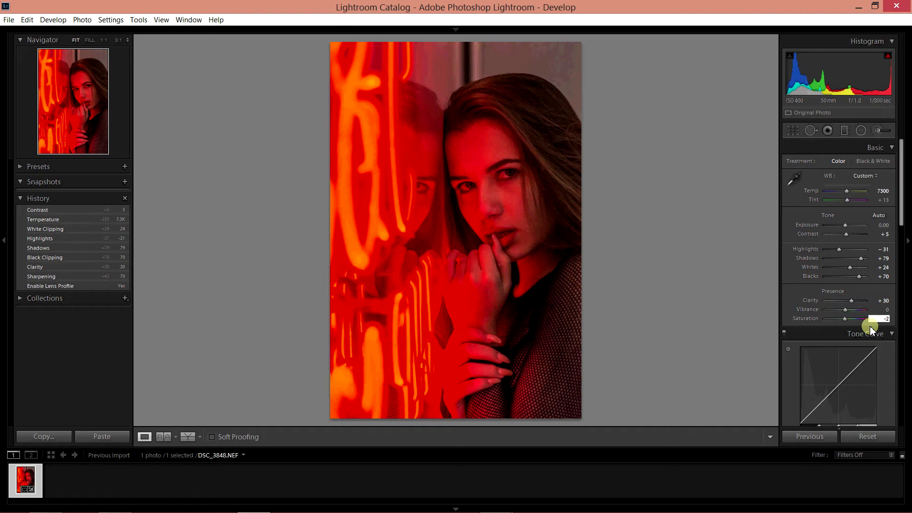
text(-25)
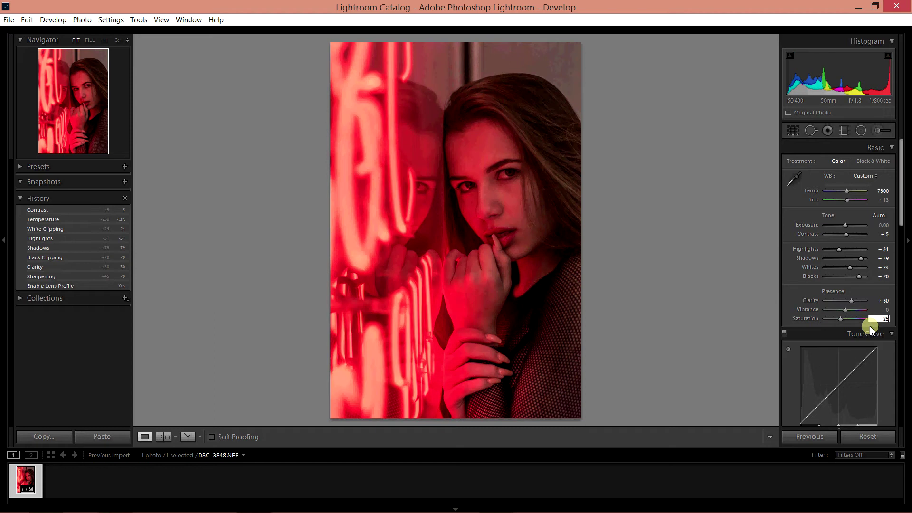
key(Return)
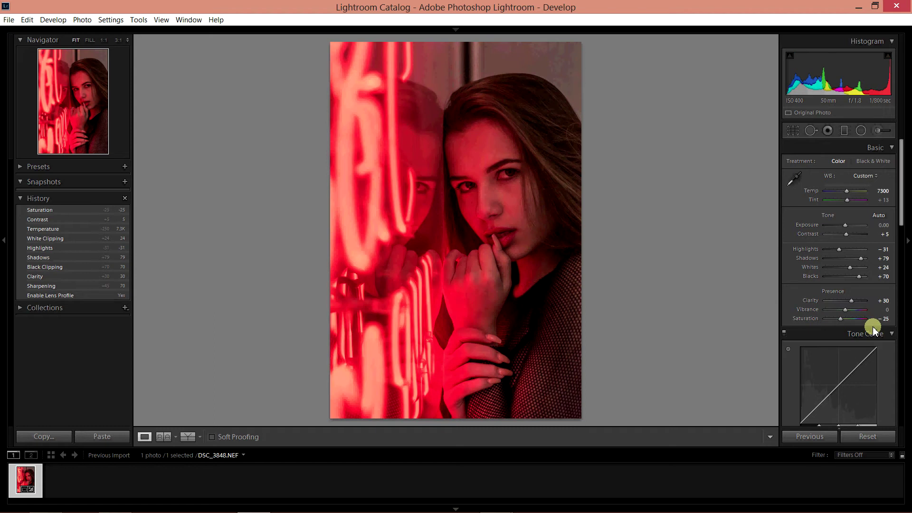
Step: In HSL Saturation, set Red to +10 and Orange to +50
scroll(889, 346, down, 2)
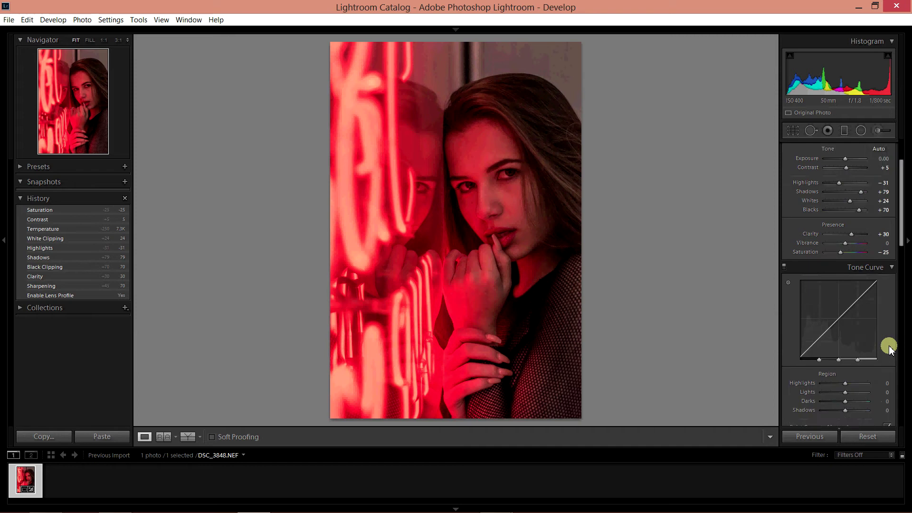
scroll(889, 350, down, 4)
scroll(888, 333, down, 2)
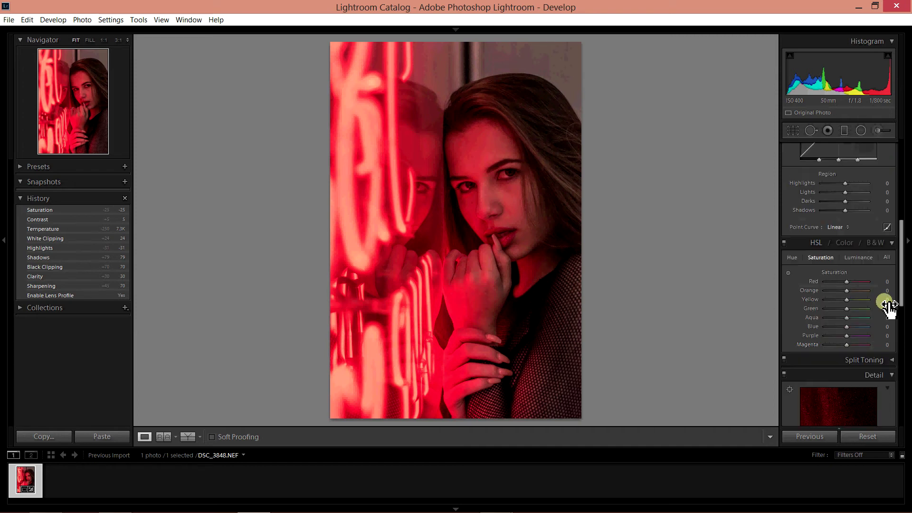
click(881, 281)
text(0)
key(Tab)
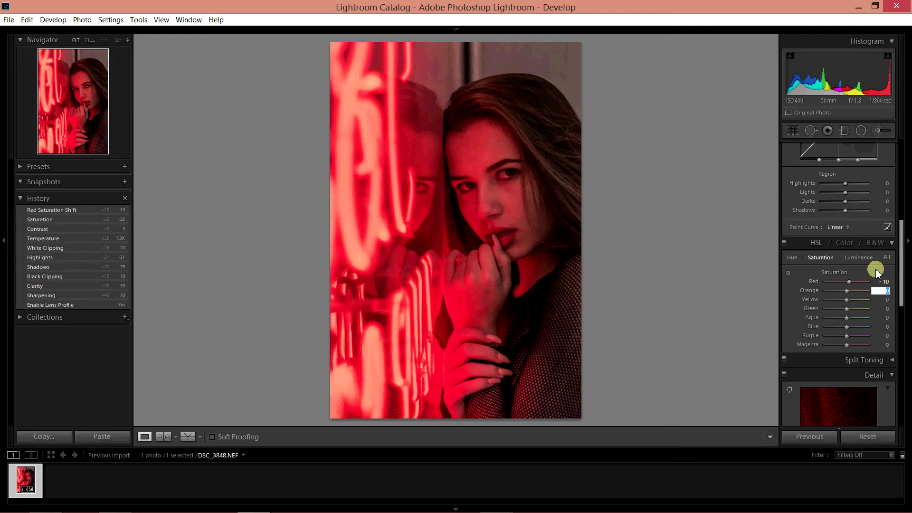
text(45)
key(BackSpace)
text(50)
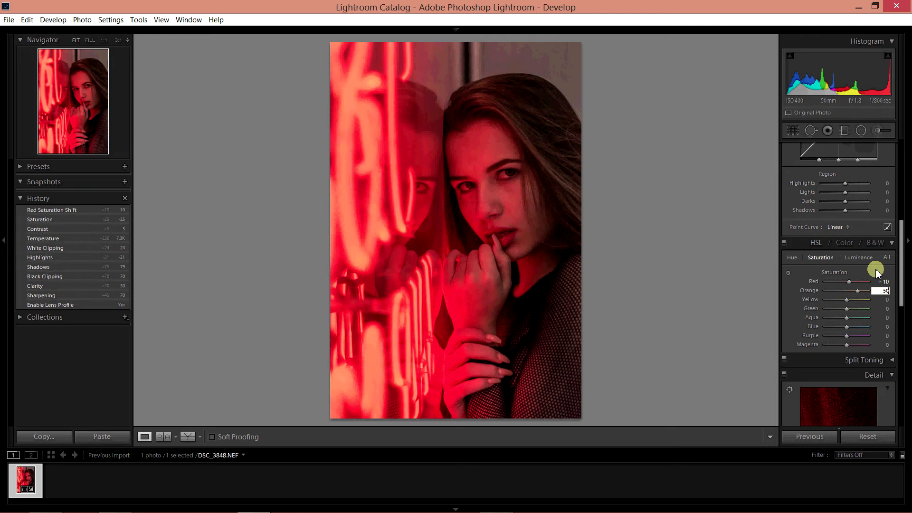
key(Tab)
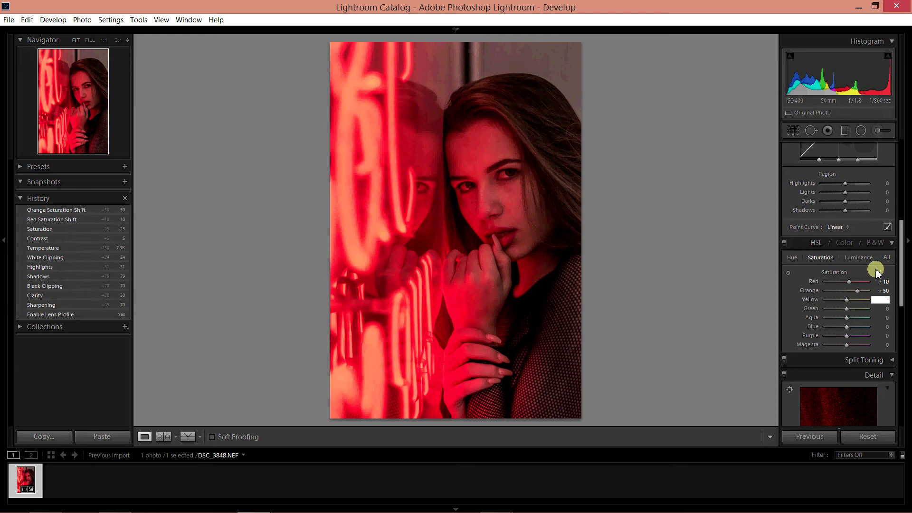
text(-50)
Step: Set Yellow -50, Blue +25 and Purple +35 saturation, leaving Green at zero
key(Tab)
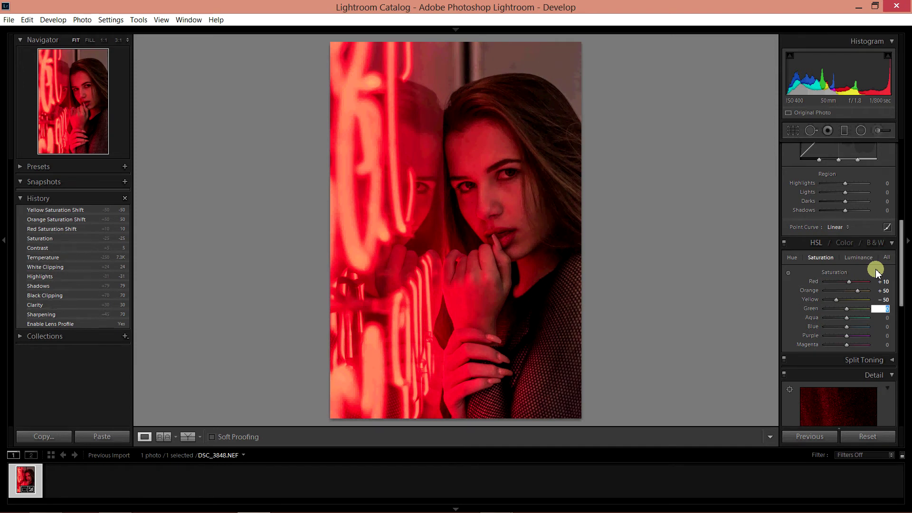
key(Tab)
key(Tab)
key(Tab)
text(35)
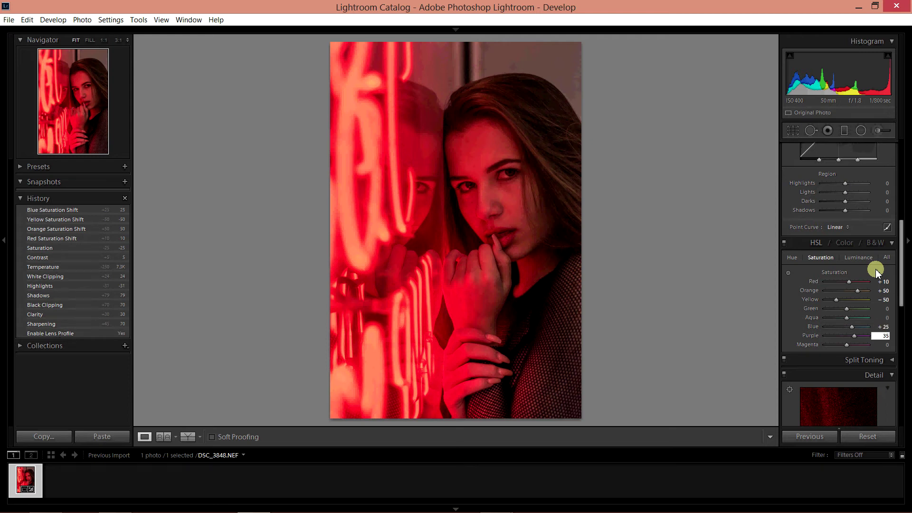
key(Tab)
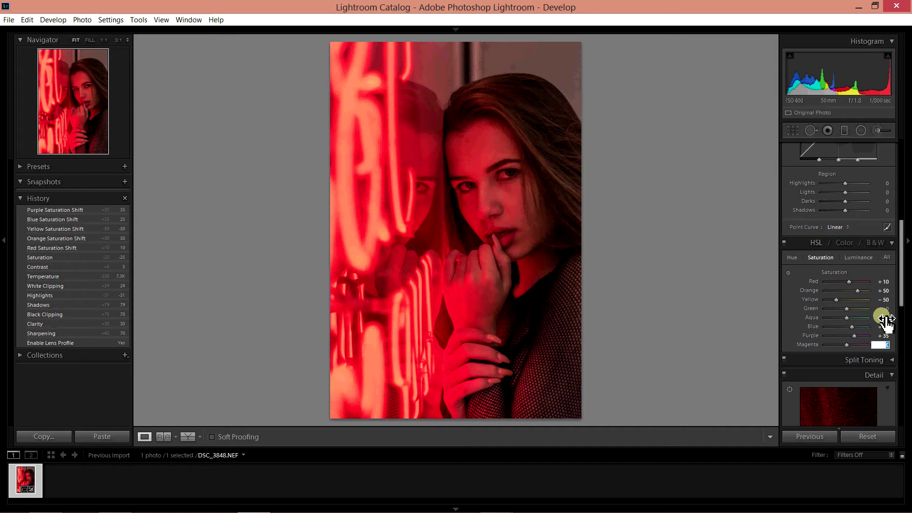
click(791, 285)
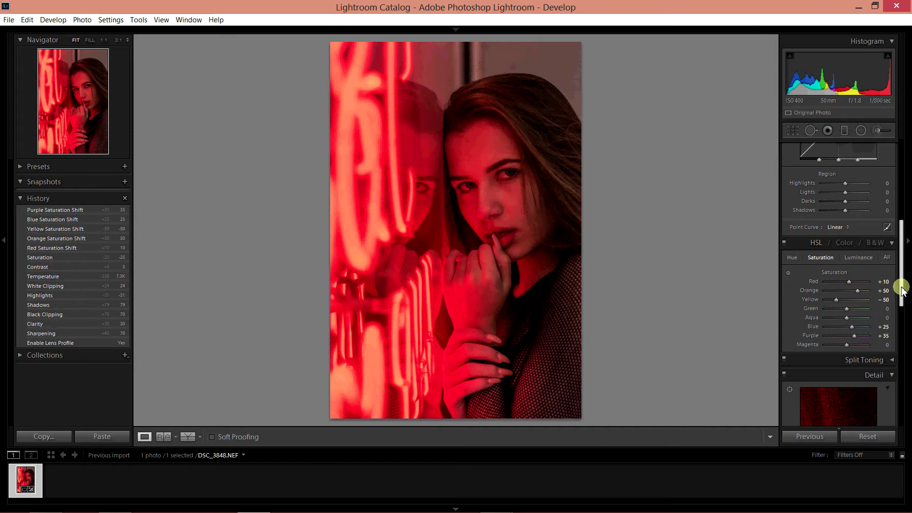
Step: Drag Tone Curve regions to Highlights +20, Lights +9, Darks +34, Shadows +22
drag(901, 287, 901, 245)
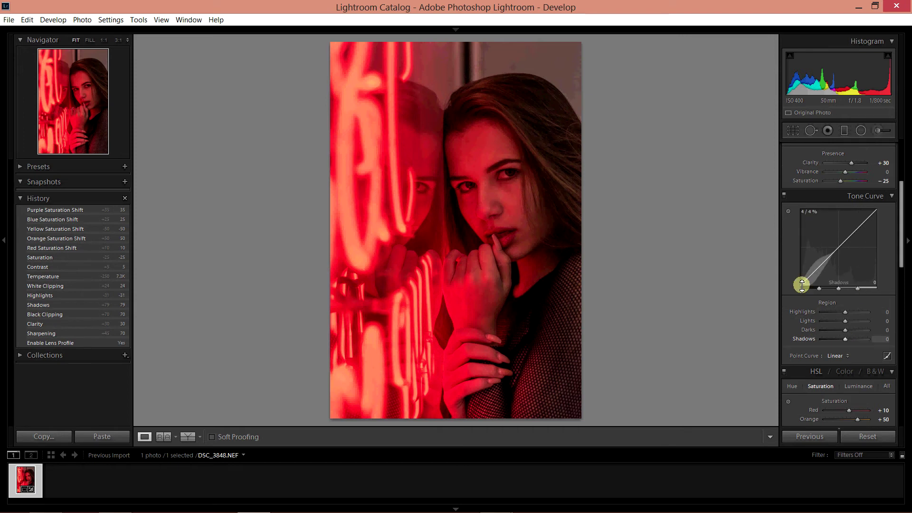
mouse_move(845, 338)
mouse_down()
mouse_move(866, 338)
mouse_move(824, 338)
mouse_move(857, 338)
mouse_up()
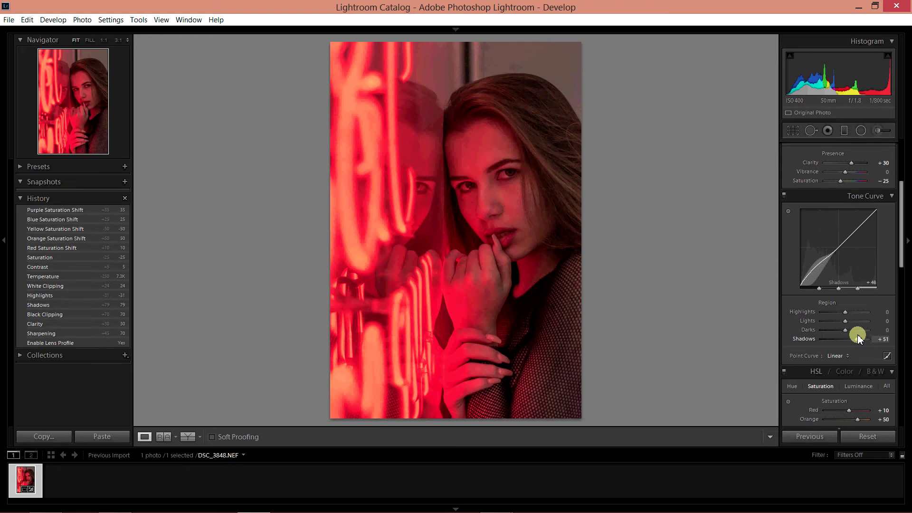
drag(857, 338, 852, 337)
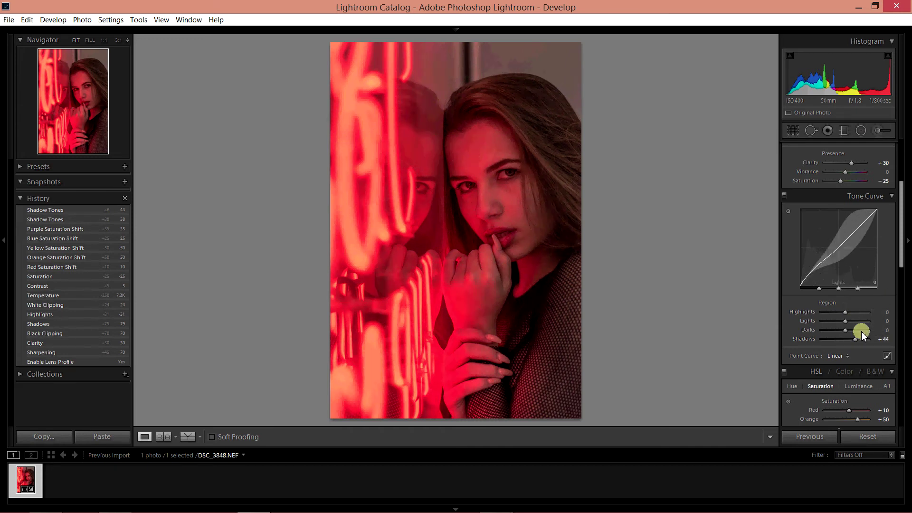
drag(854, 337, 839, 337)
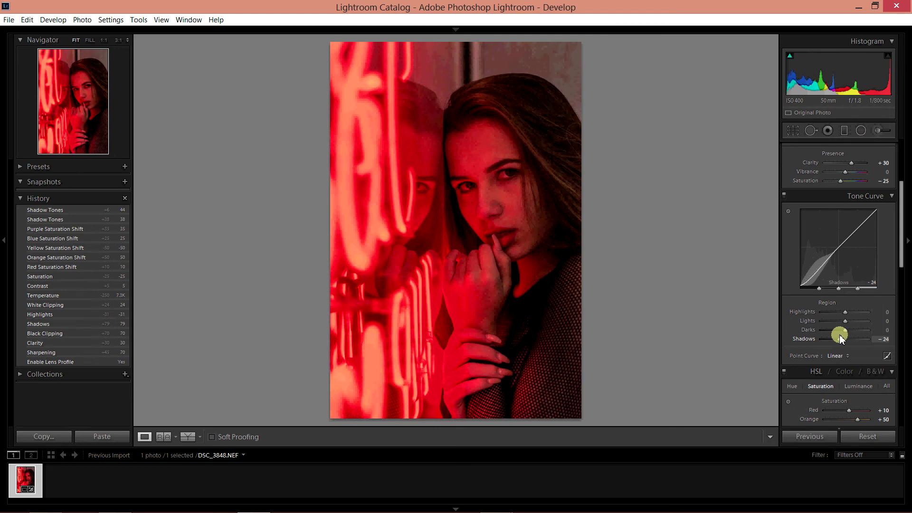
mouse_move(840, 338)
mouse_down()
mouse_move(851, 331)
mouse_move(849, 312)
mouse_up()
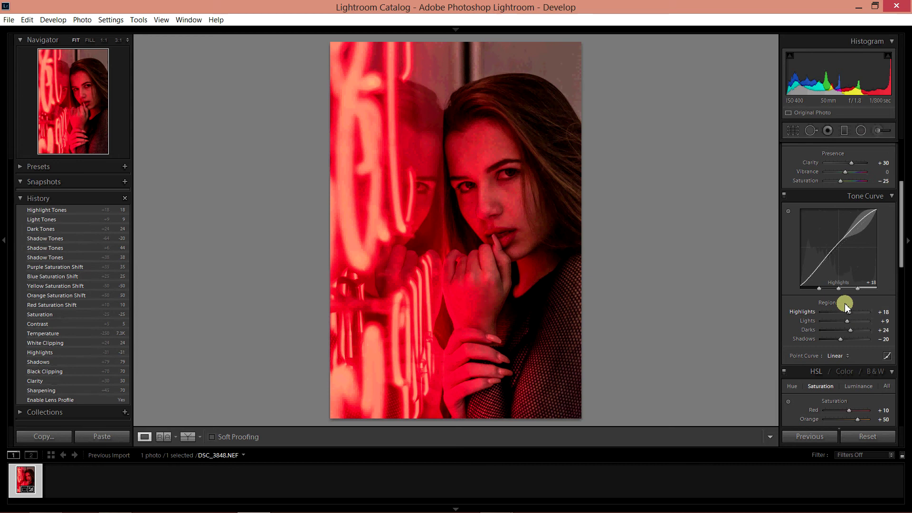
click(856, 219)
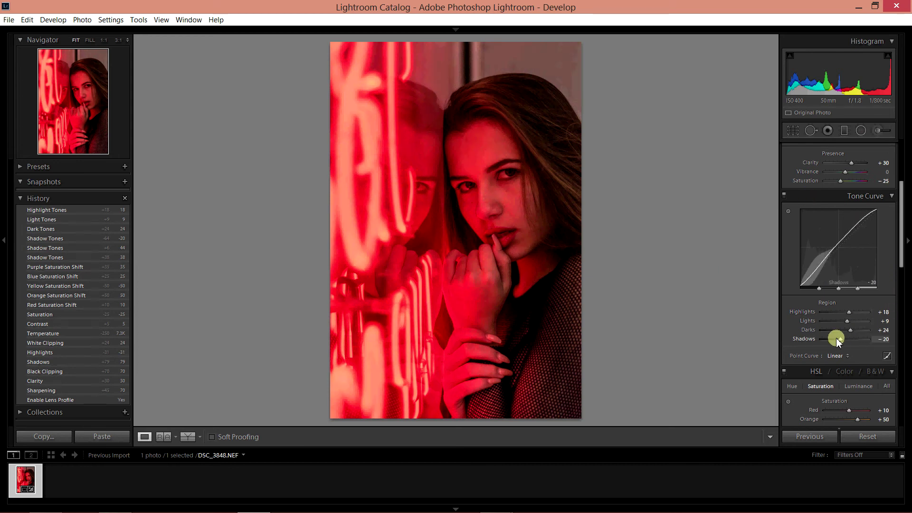
mouse_move(842, 340)
mouse_down()
mouse_move(853, 340)
mouse_move(849, 312)
mouse_up()
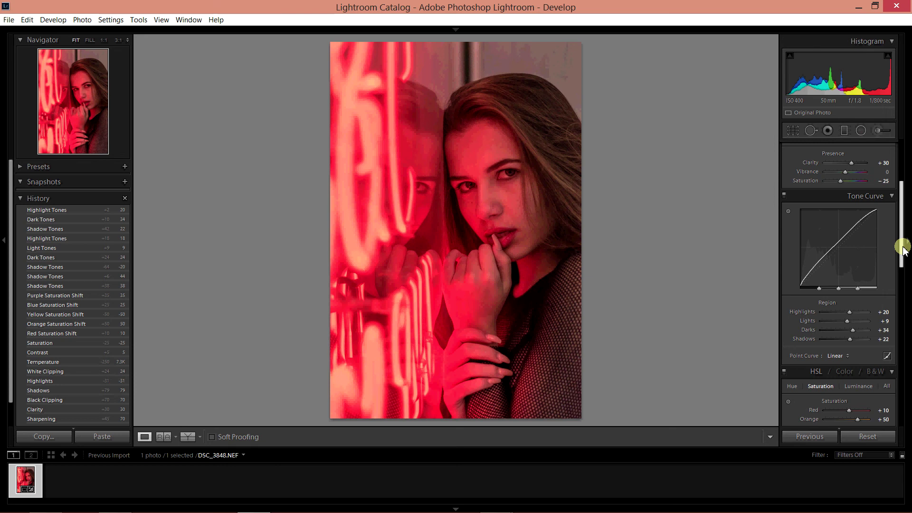
Step: Apply the Vignette 2 preset from the Lightroom Effect Presets
drag(902, 242, 905, 194)
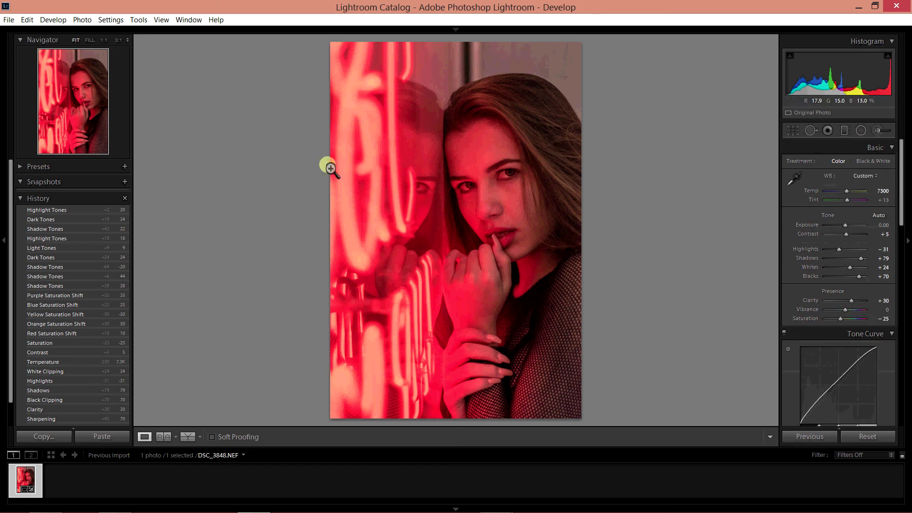
click(22, 167)
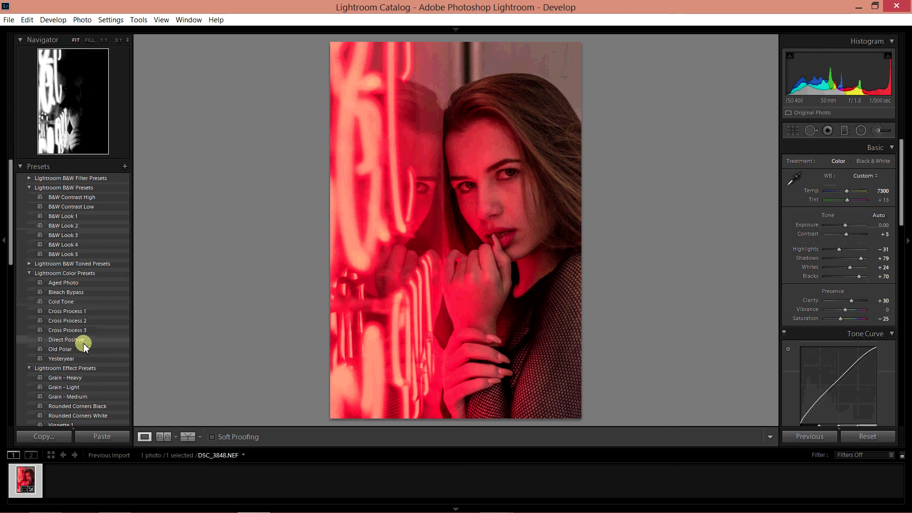
scroll(52, 354, down, 2)
scroll(55, 361, down, 4)
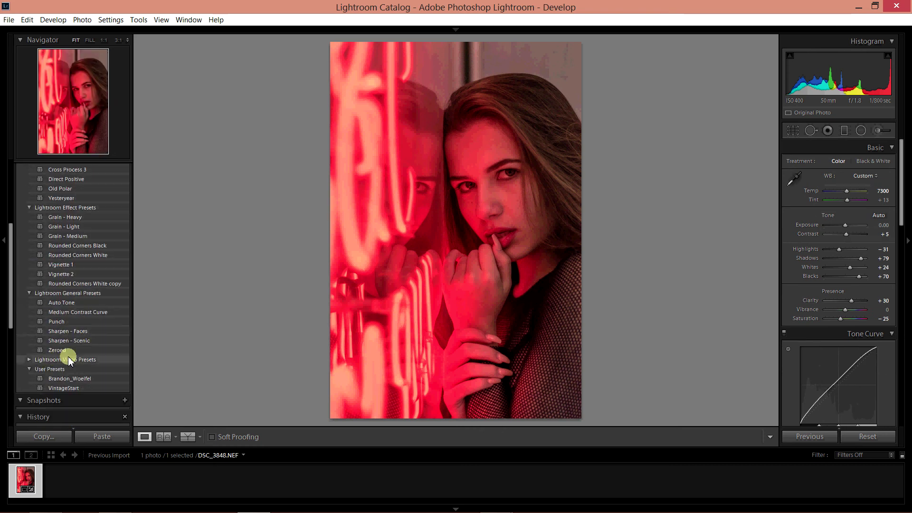
click(71, 274)
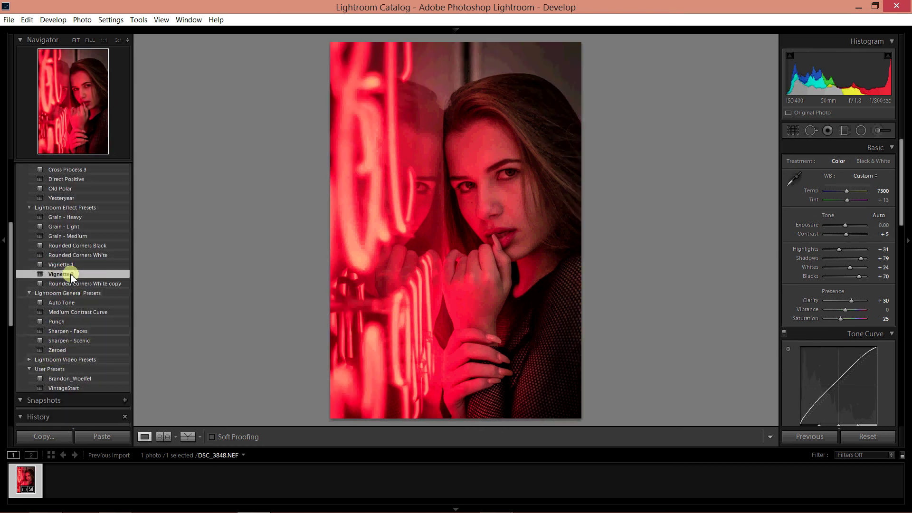
Step: Set Exposure to +0.24 in the Basic panel after trying +0.36
click(882, 225)
text(.36)
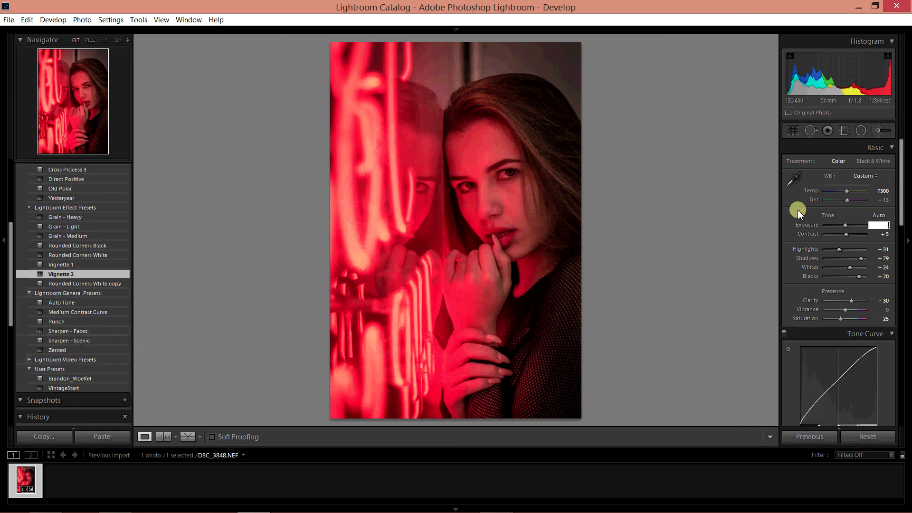
key(Return)
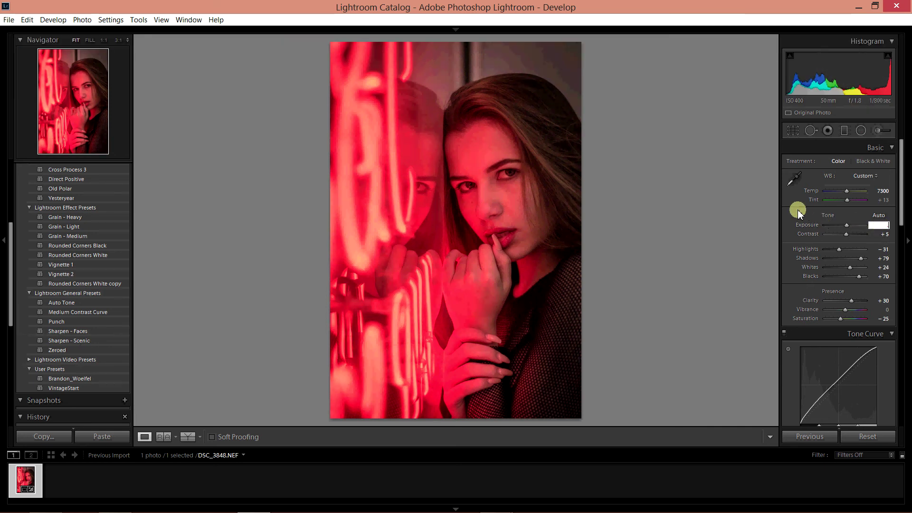
text(.24)
key(Return)
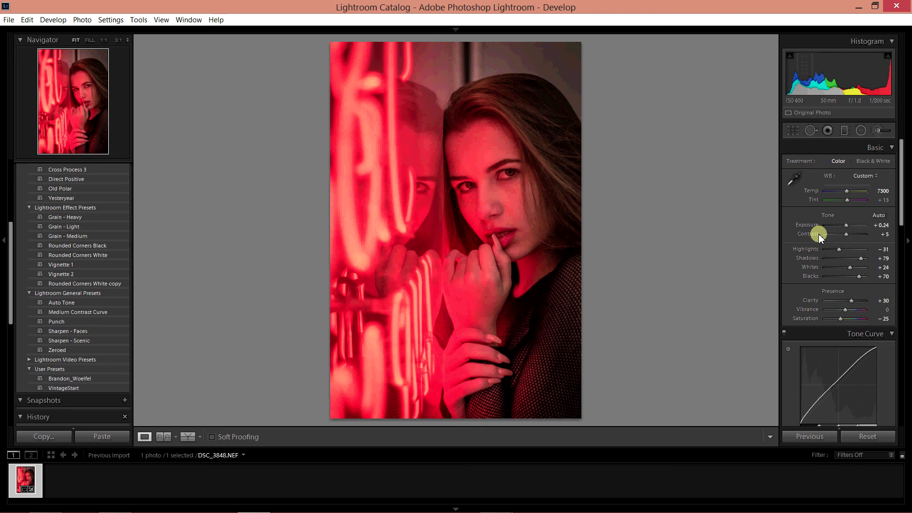
Step: Scroll through the right-hand panels to review settings, returning to Basic
scroll(793, 234, down, 2)
scroll(793, 234, down, 2)
scroll(793, 235, down, 2)
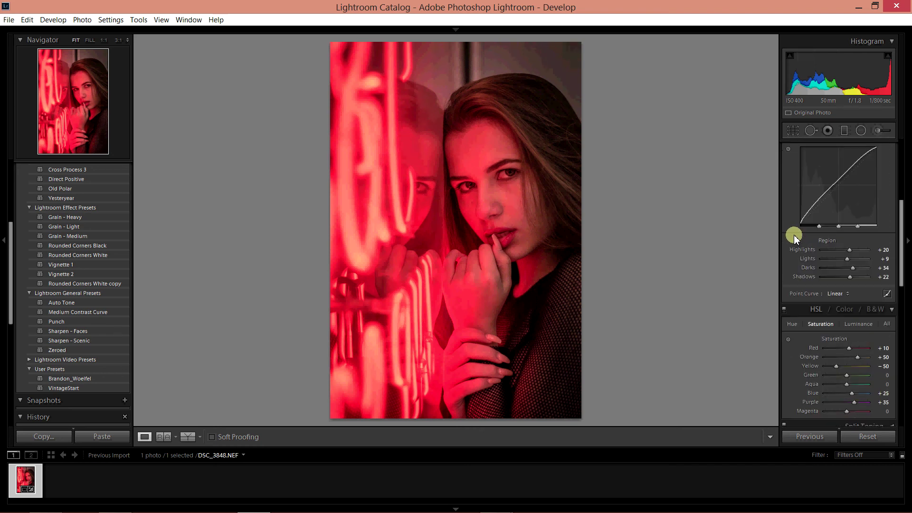
scroll(794, 235, down, 2)
scroll(794, 236, down, 2)
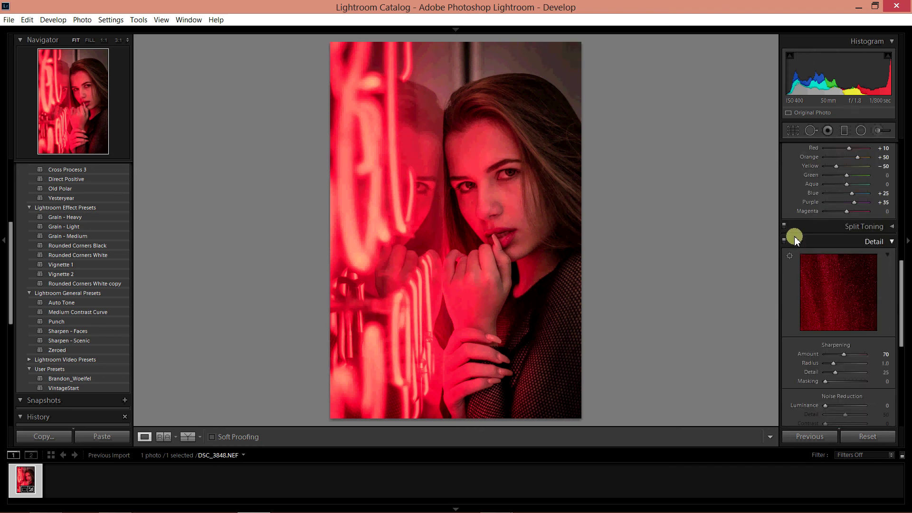
scroll(794, 236, down, 1)
scroll(794, 236, down, 2)
scroll(794, 235, down, 3)
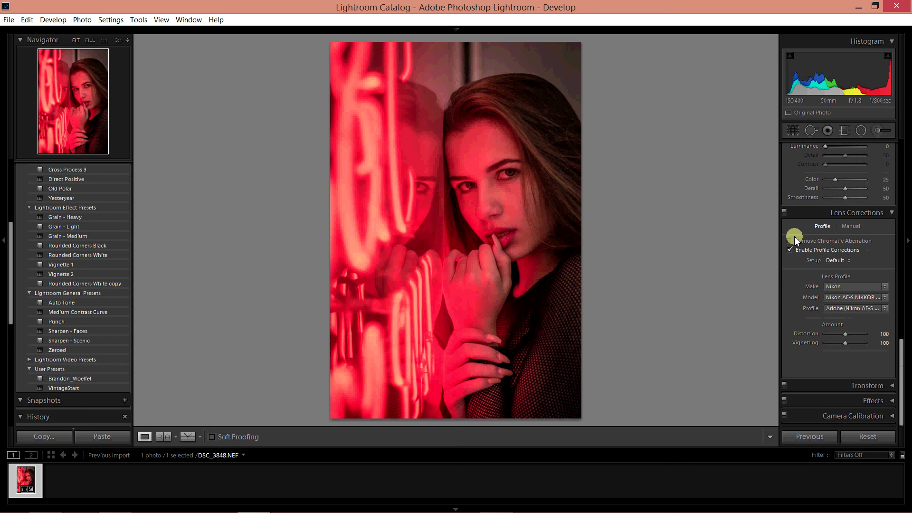
scroll(794, 236, up, 3)
scroll(794, 238, up, 5)
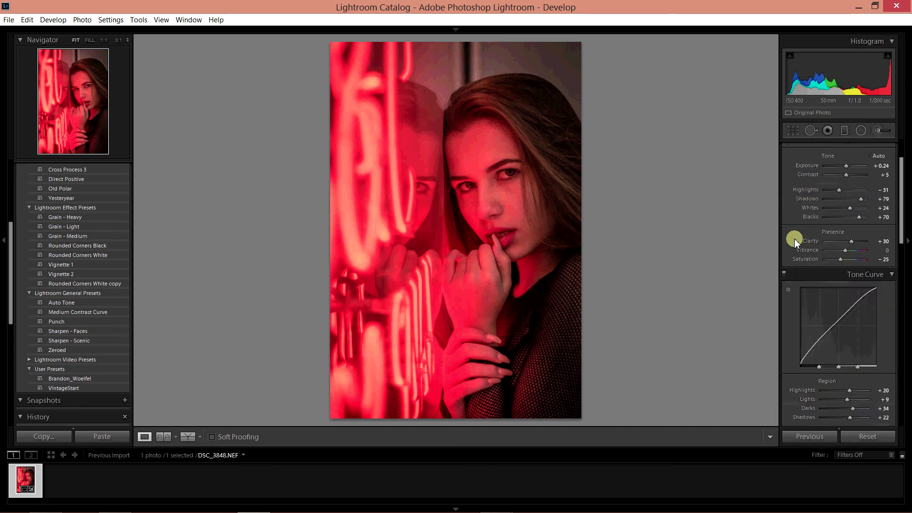
scroll(794, 239, up, 1)
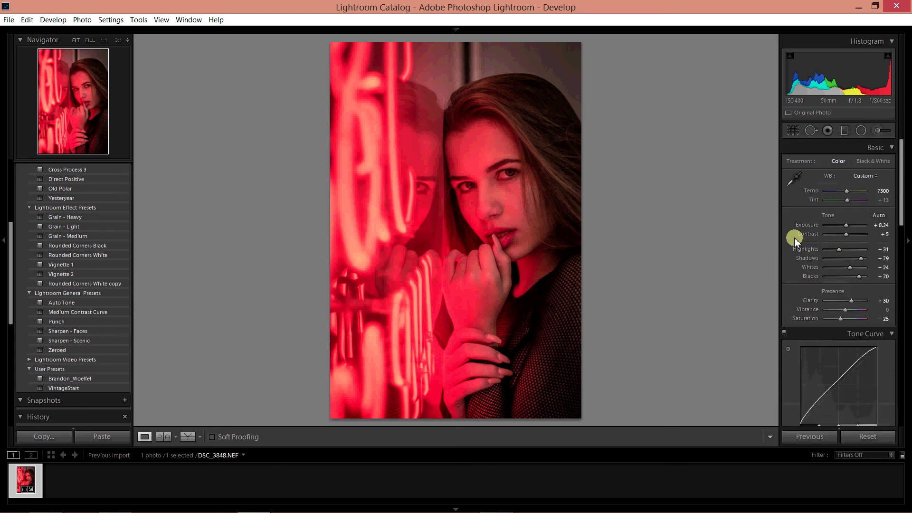
Step: Change the Clarity value from +30 to +32
click(882, 299)
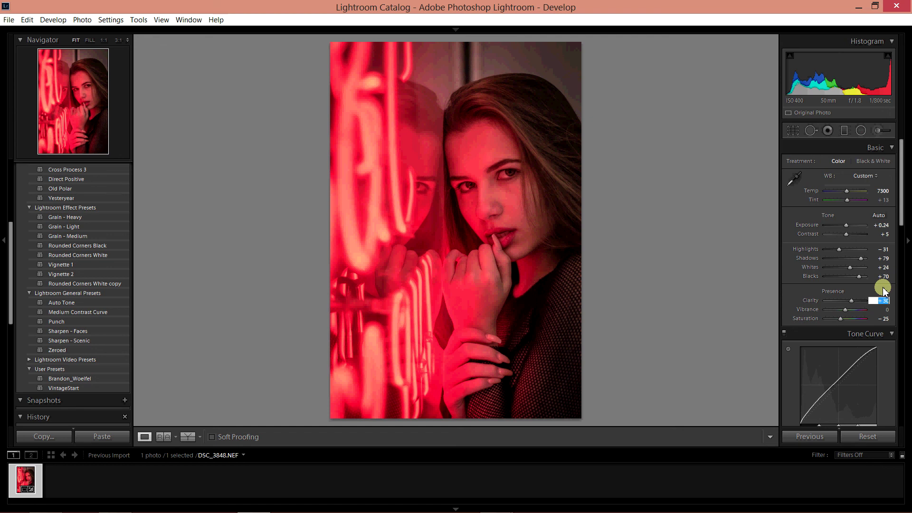
text(35)
key(BackSpace)
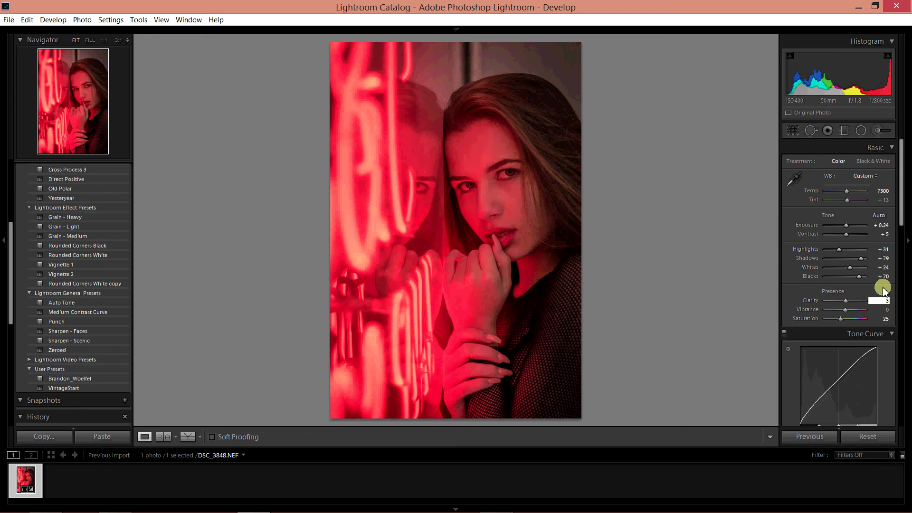
text(2)
key(Return)
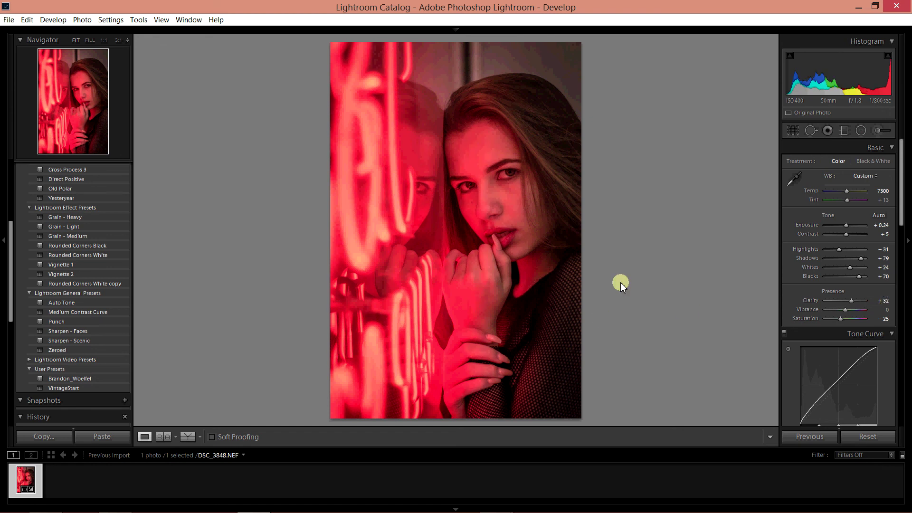
Step: Cycle through the Before/After layouts, ending on Left/Right side by side
click(188, 436)
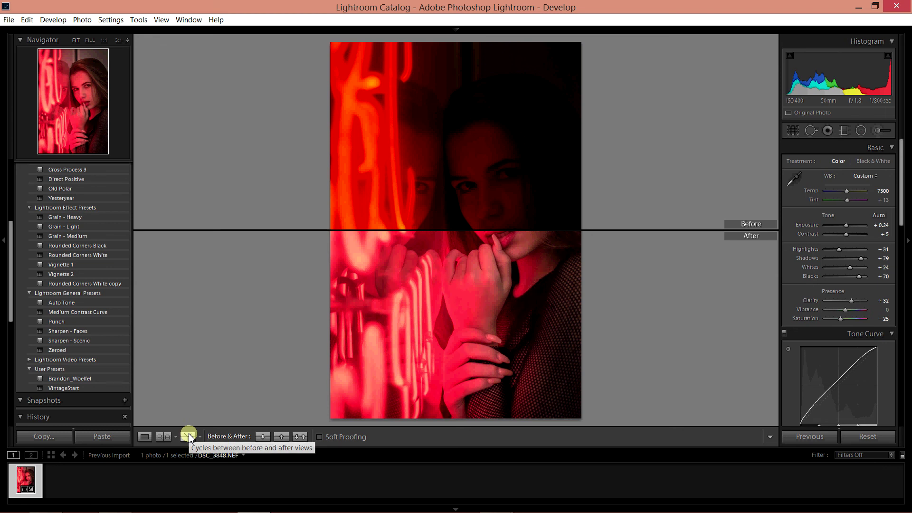
click(189, 436)
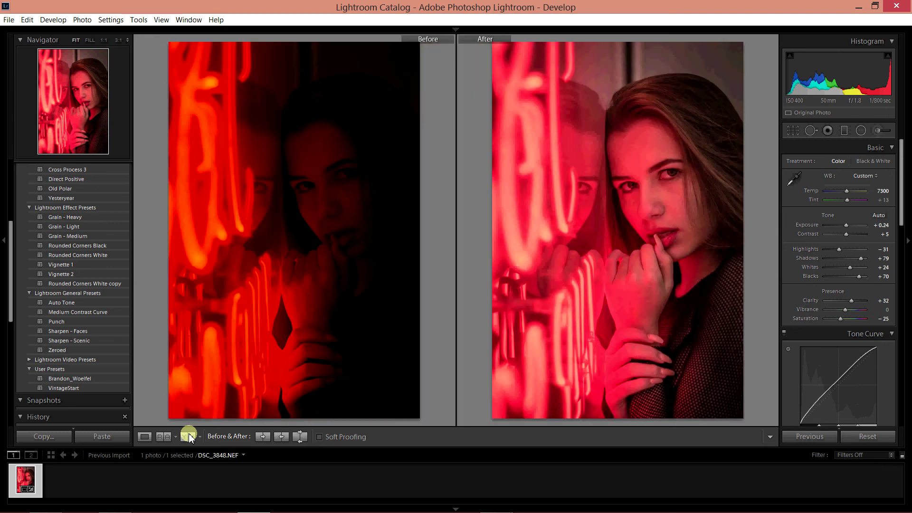
click(189, 436)
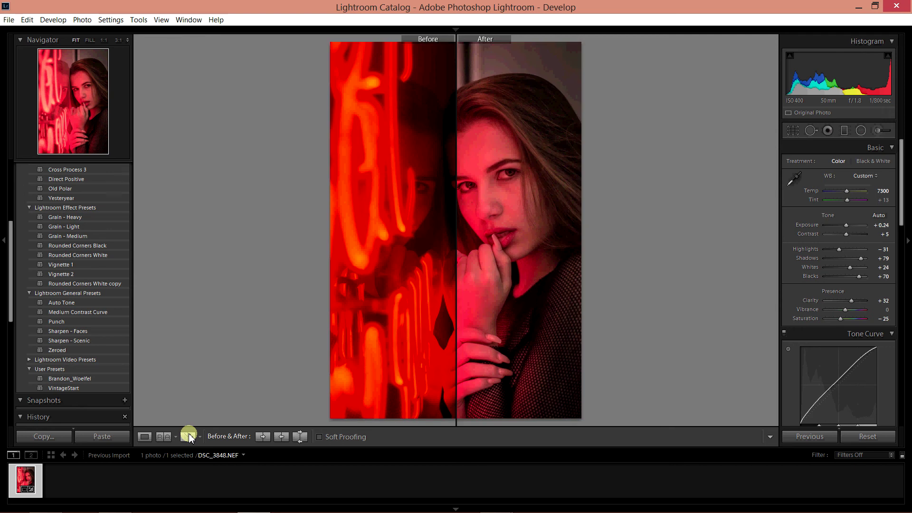
click(189, 436)
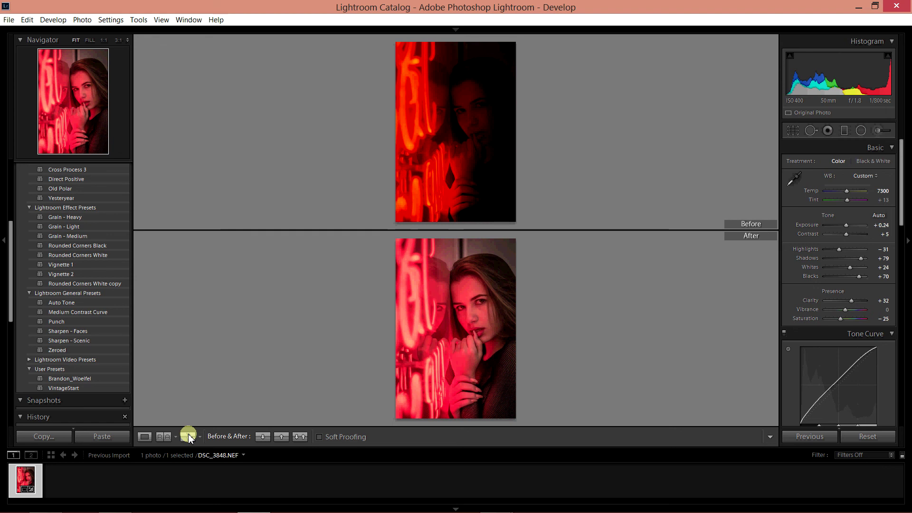
click(190, 437)
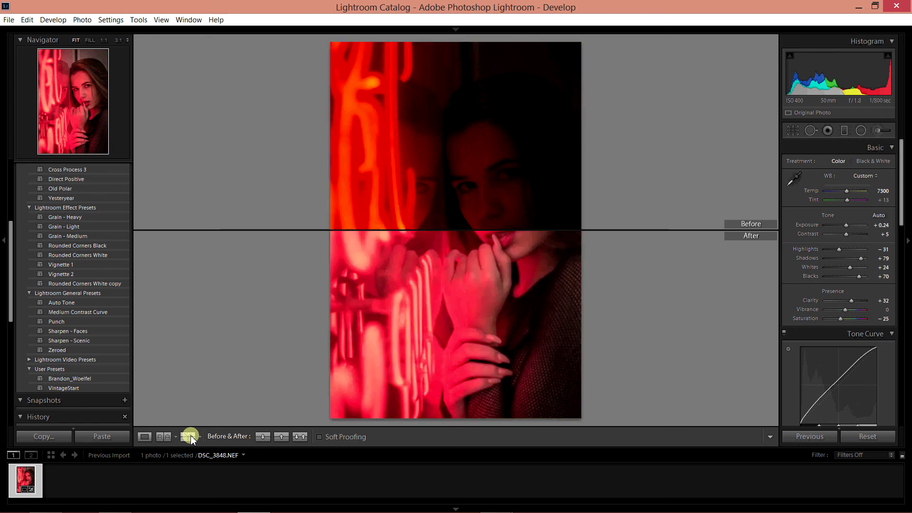
click(190, 435)
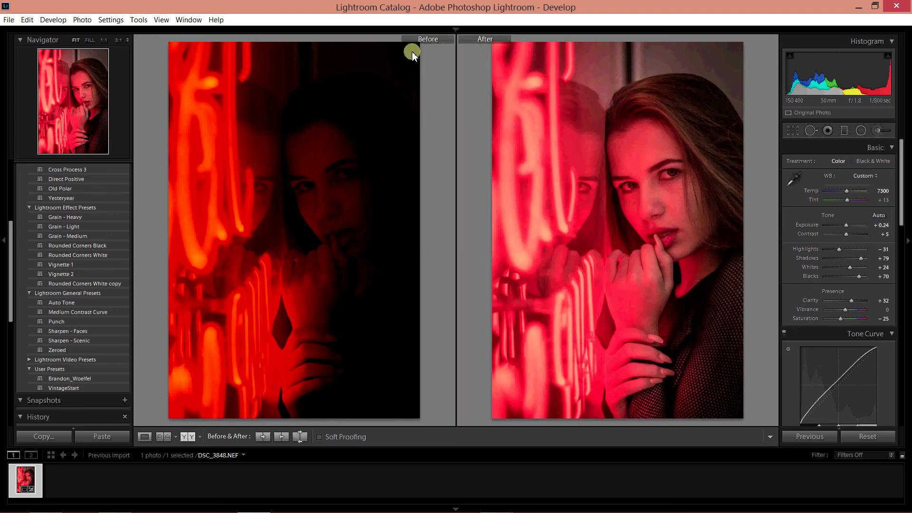